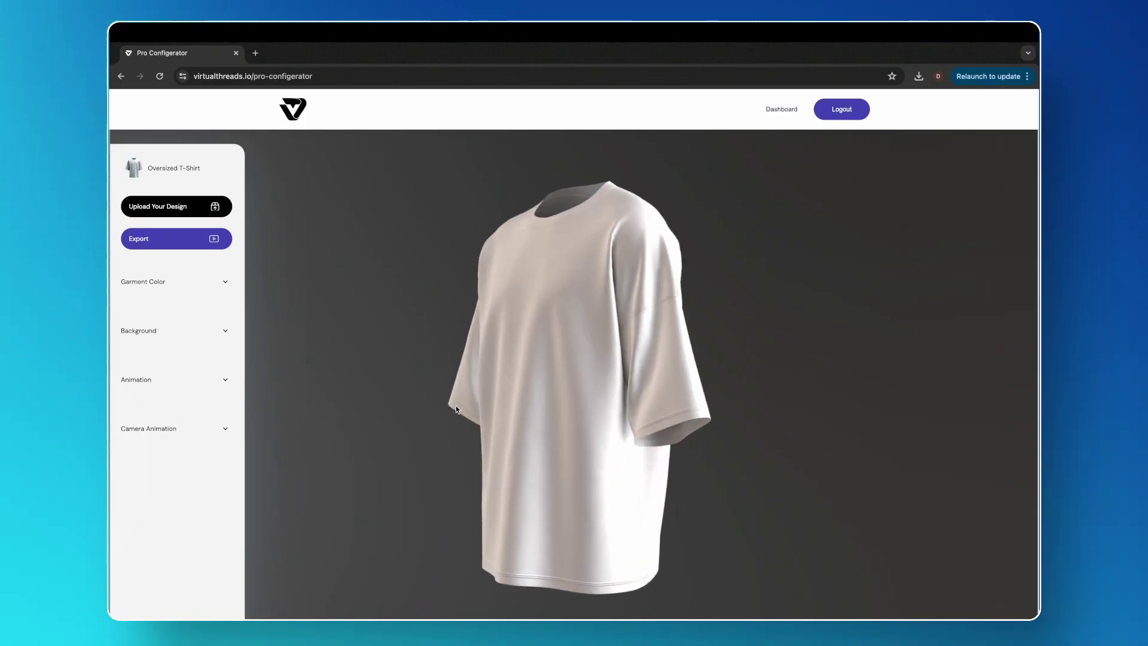
Orbit the shirt to a rear view, then place the print on the front and shrink it
mouse_move(376, 395)
mouse_down()
mouse_move(582, 384)
mouse_move(705, 392)
mouse_move(787, 434)
mouse_move(687, 460)
mouse_move(486, 460)
mouse_move(376, 385)
mouse_up()
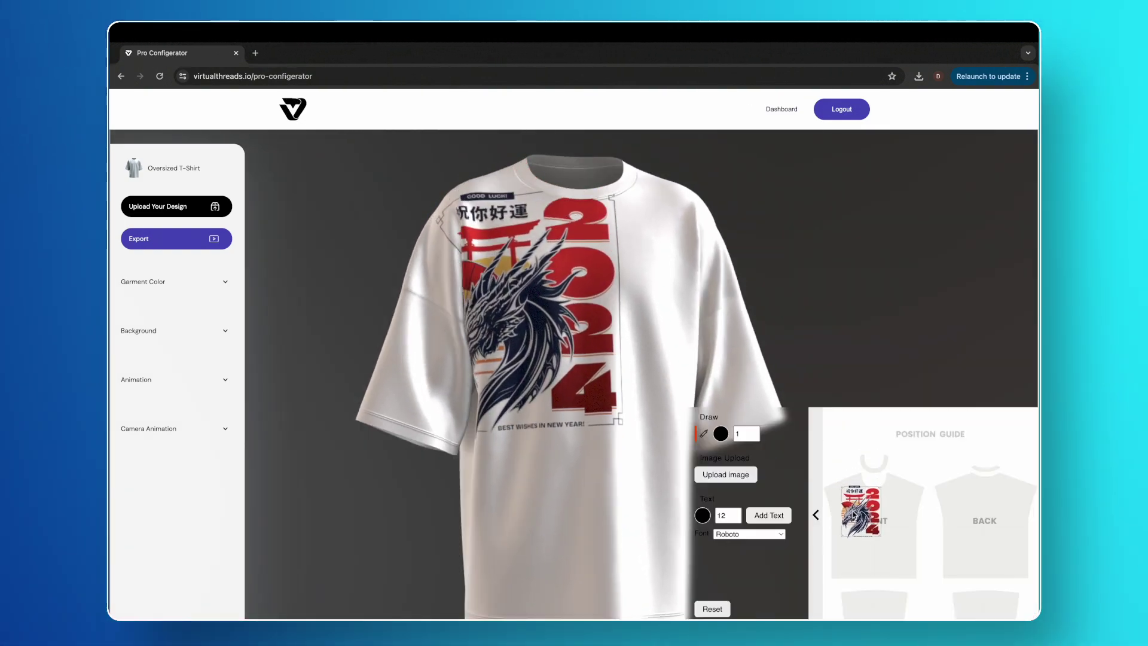
drag(854, 515, 887, 525)
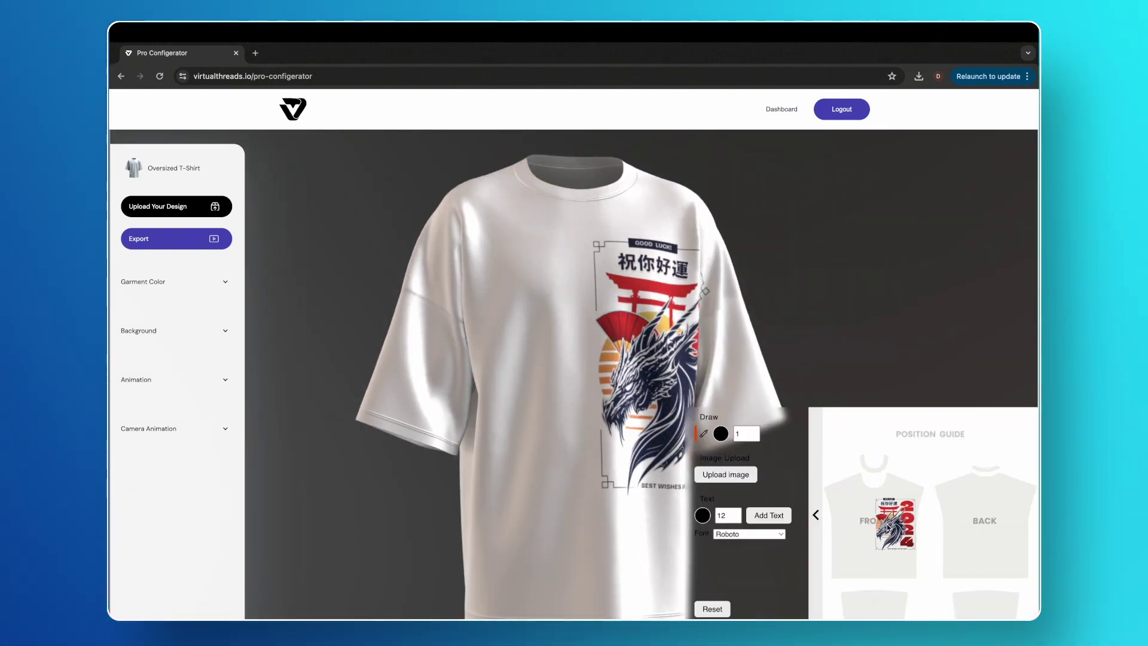
drag(824, 550, 871, 534)
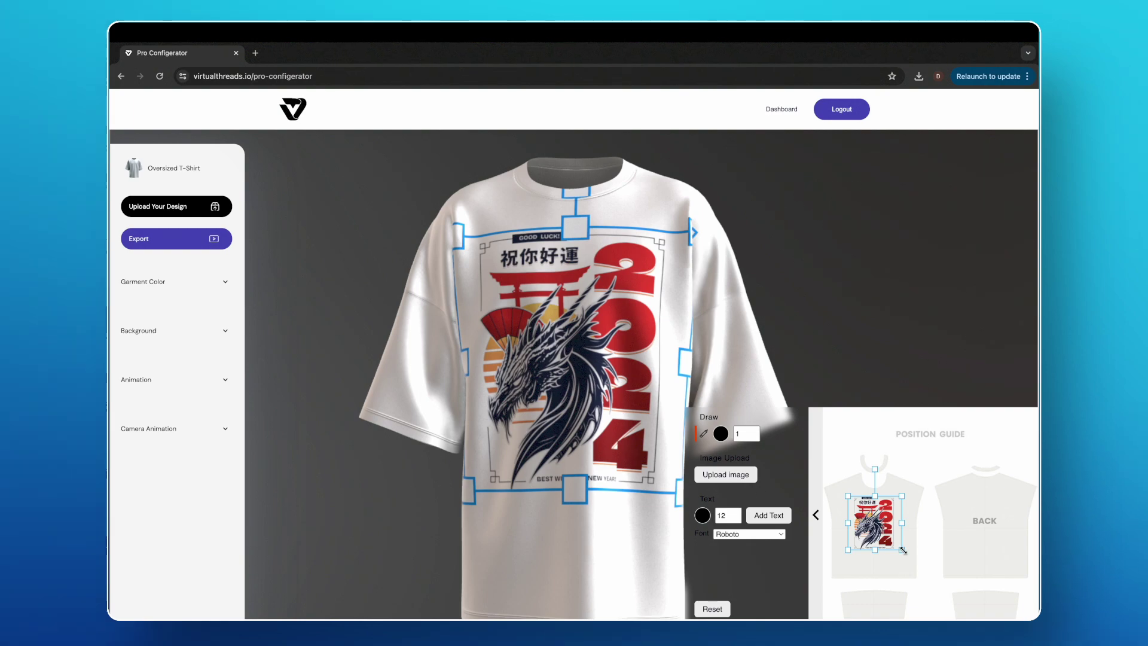
drag(903, 549, 852, 521)
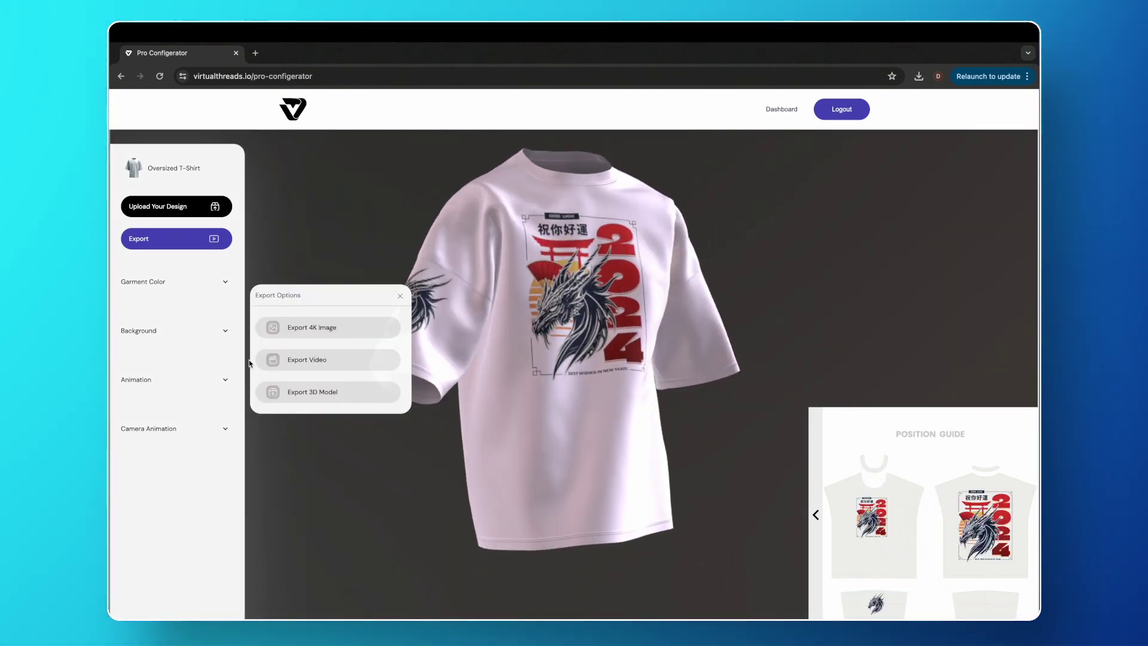
Close the export options, scale the front design smaller and turn the shirt yellow
click(400, 295)
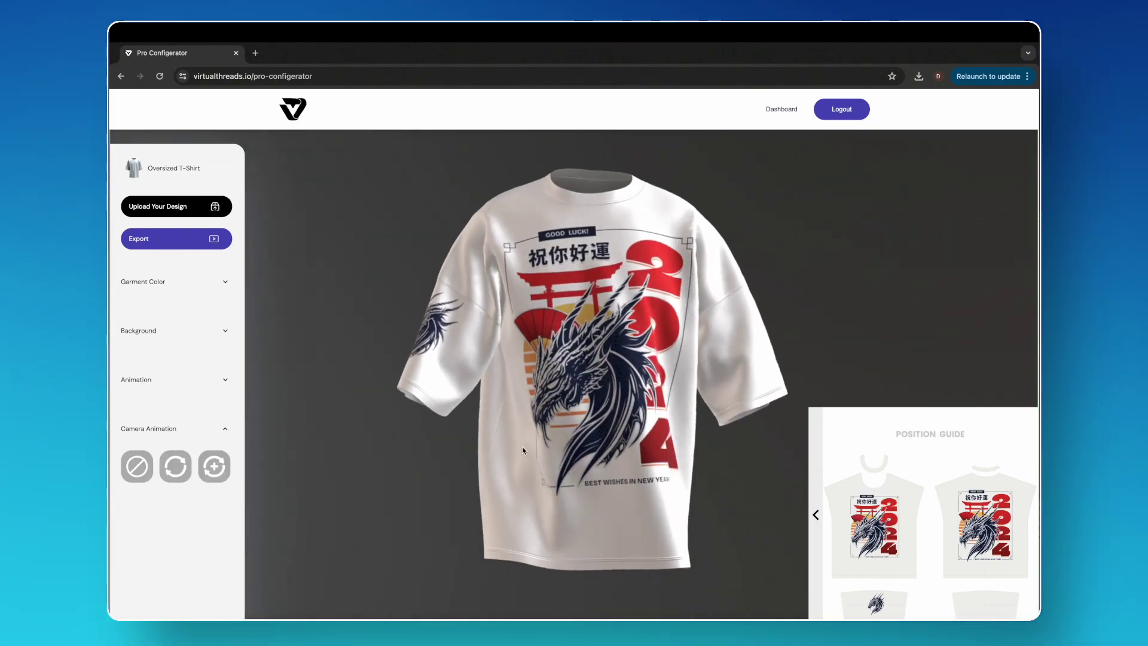
click(874, 527)
mouse_move(908, 560)
mouse_down()
mouse_move(868, 533)
mouse_move(864, 558)
mouse_move(852, 474)
mouse_move(899, 472)
mouse_move(918, 553)
mouse_up()
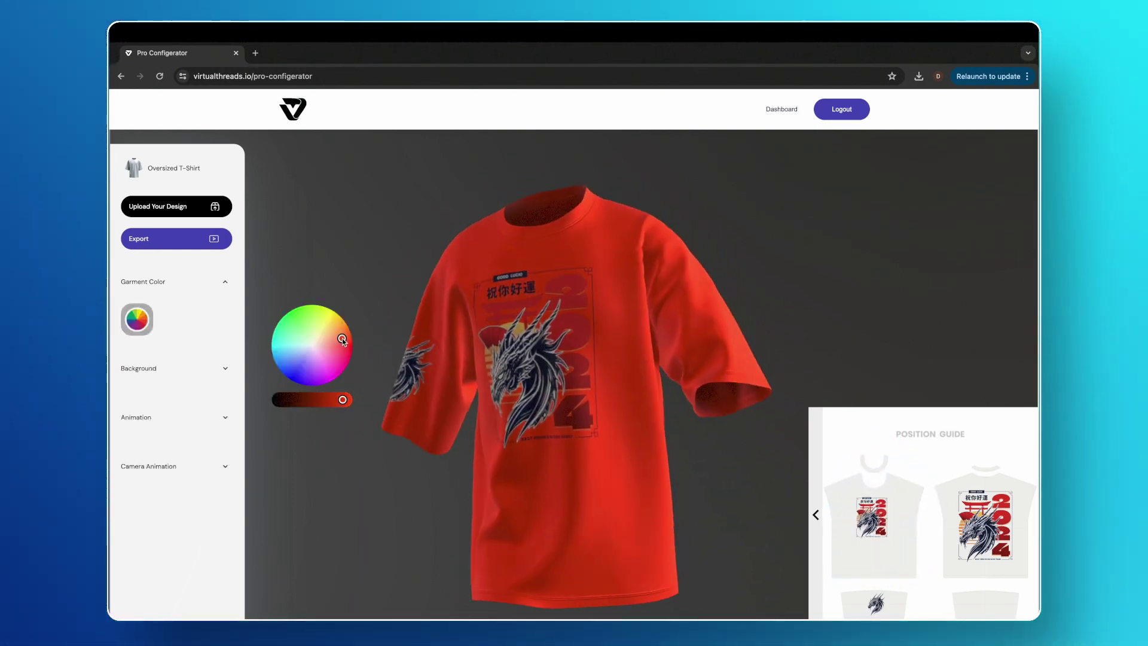
drag(342, 338, 312, 348)
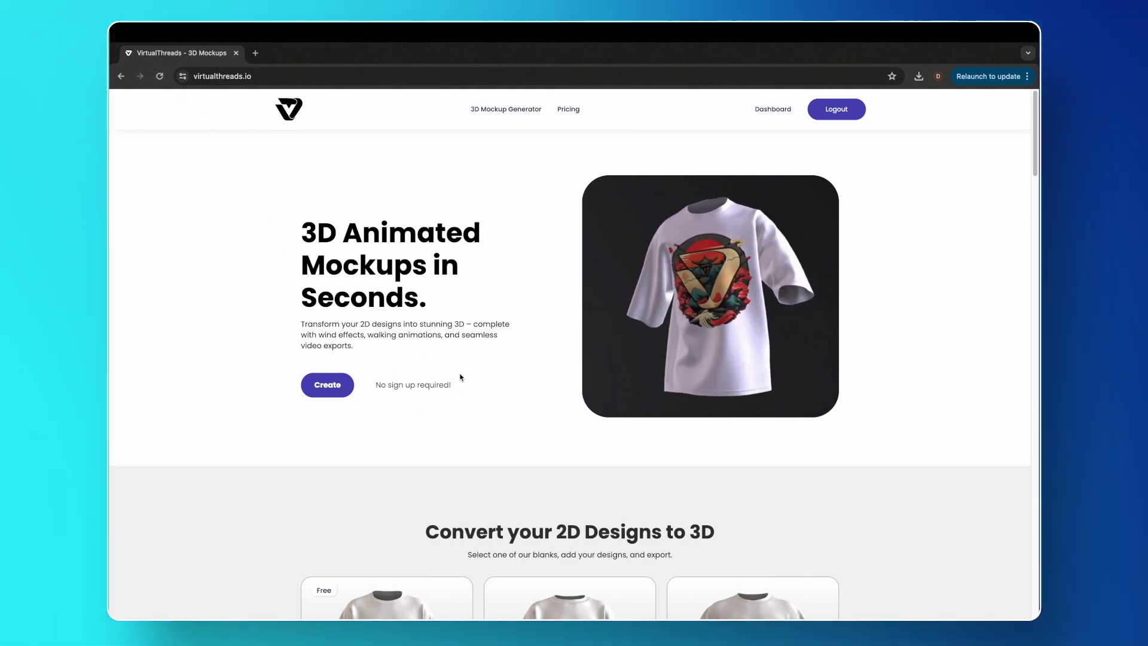
Open the 3D mockup creator, orbit the blank oversized T-shirt and bring up the position guide
click(330, 387)
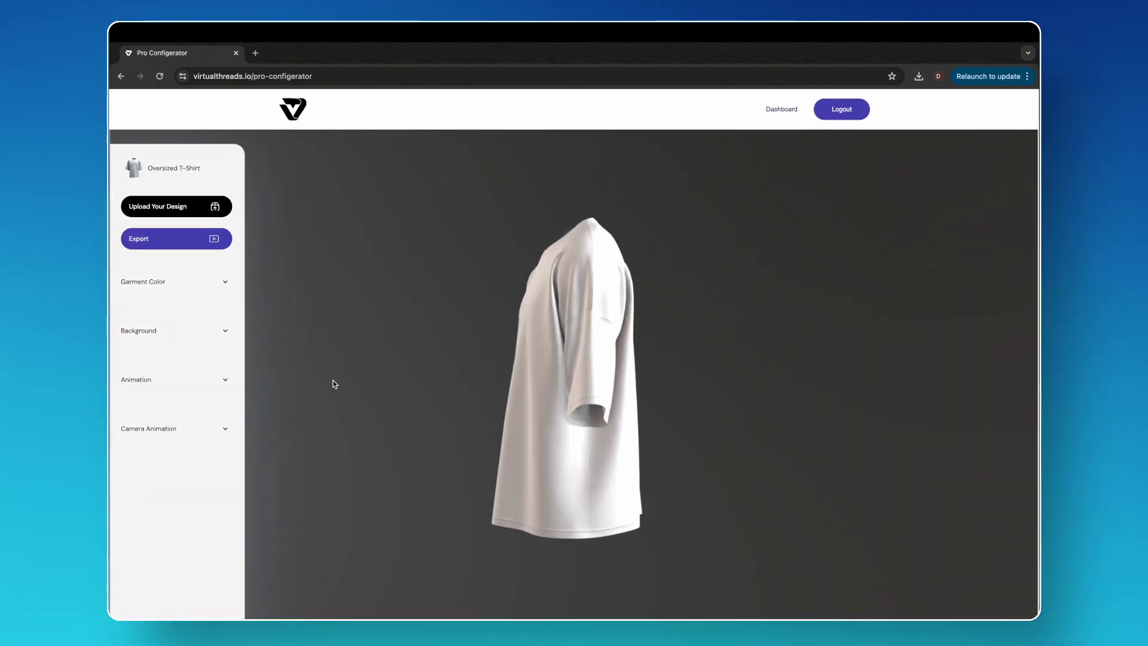
mouse_move(495, 377)
mouse_down()
mouse_move(723, 371)
mouse_move(339, 370)
mouse_move(512, 366)
mouse_up()
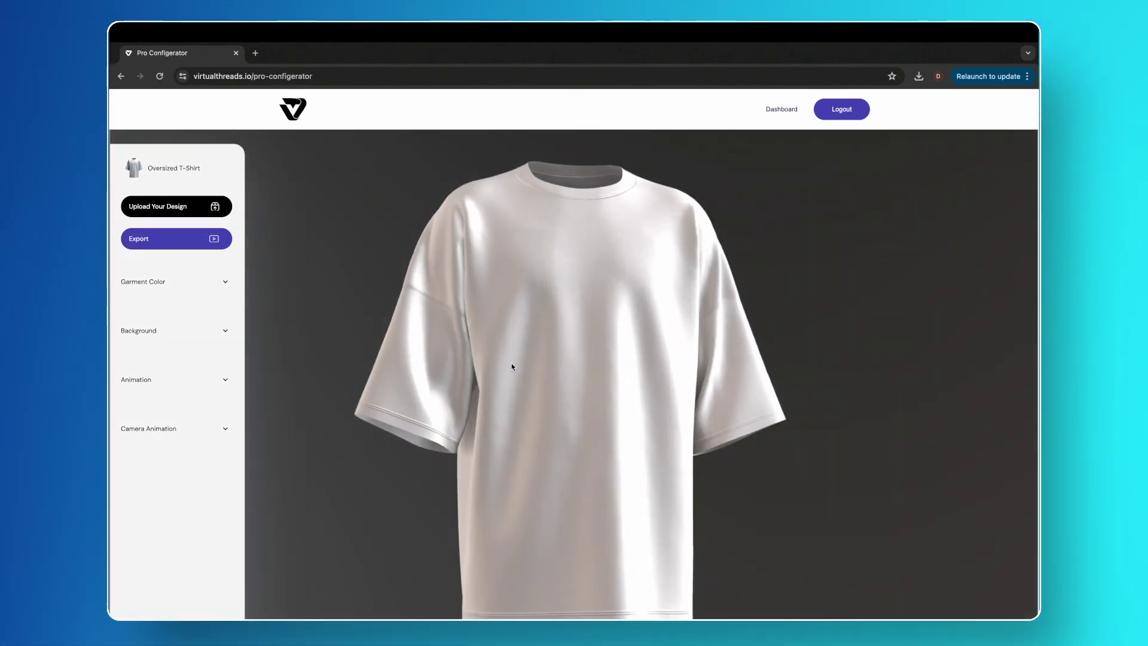
click(156, 206)
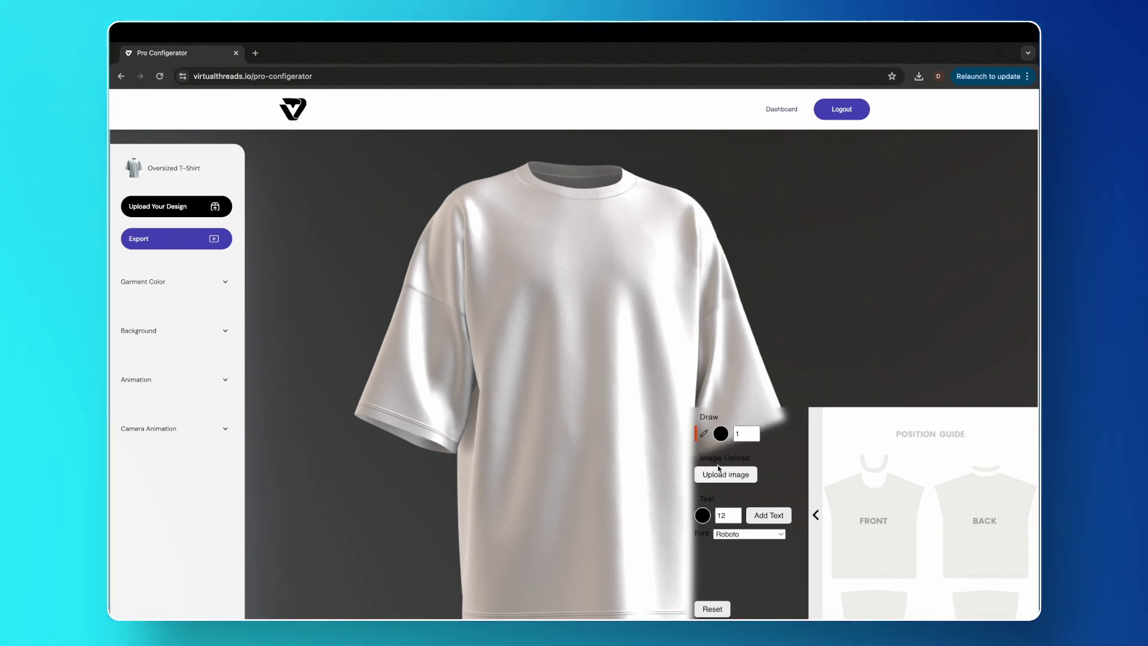
Upload the dragon 2024 image and place it on the shirt front
click(710, 482)
click(500, 299)
click(718, 436)
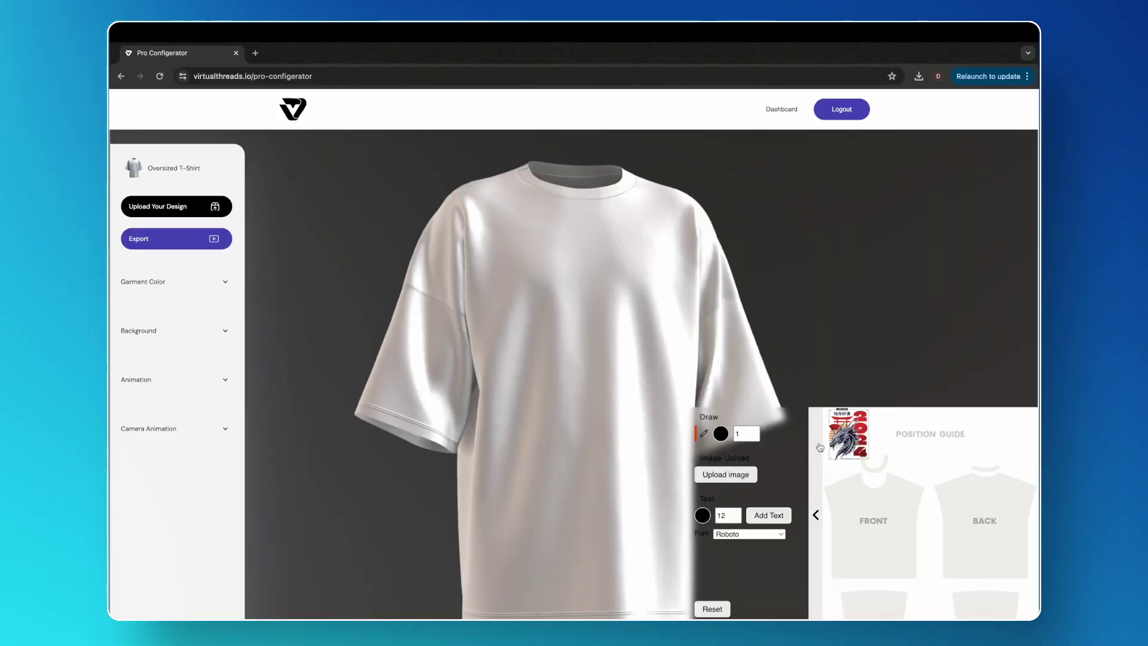
drag(849, 442, 865, 520)
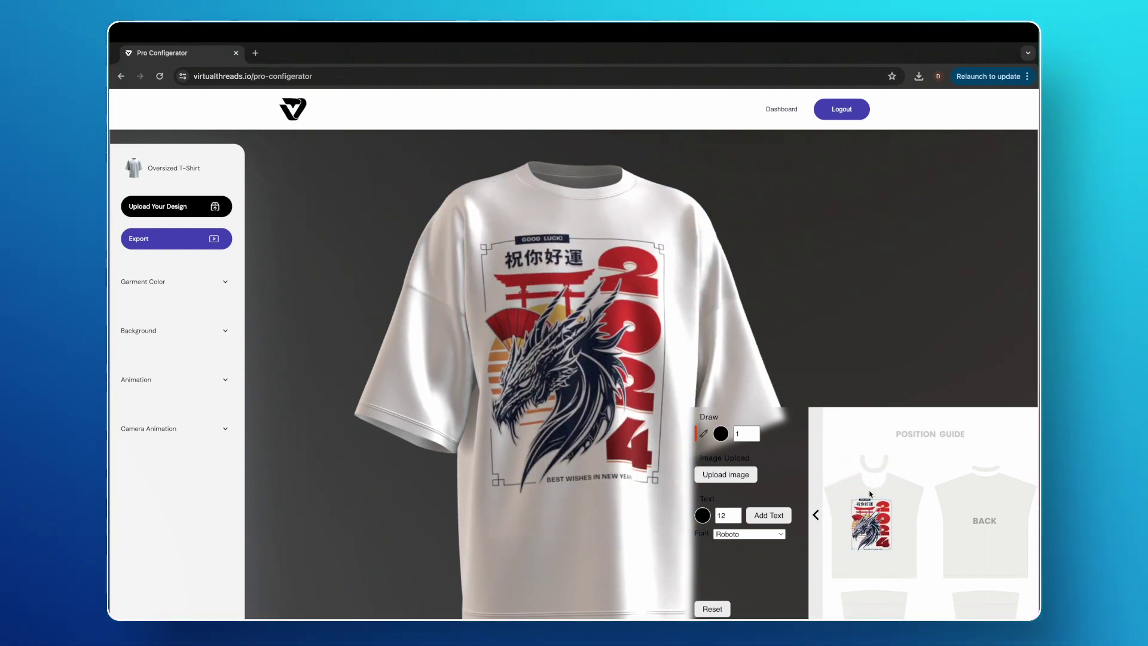
Resize the dragon print, centre it on the chest and rotate it upright
mouse_move(605, 399)
mouse_down()
mouse_move(461, 391)
mouse_move(723, 397)
mouse_move(590, 404)
mouse_up()
scroll(589, 403, down, 5)
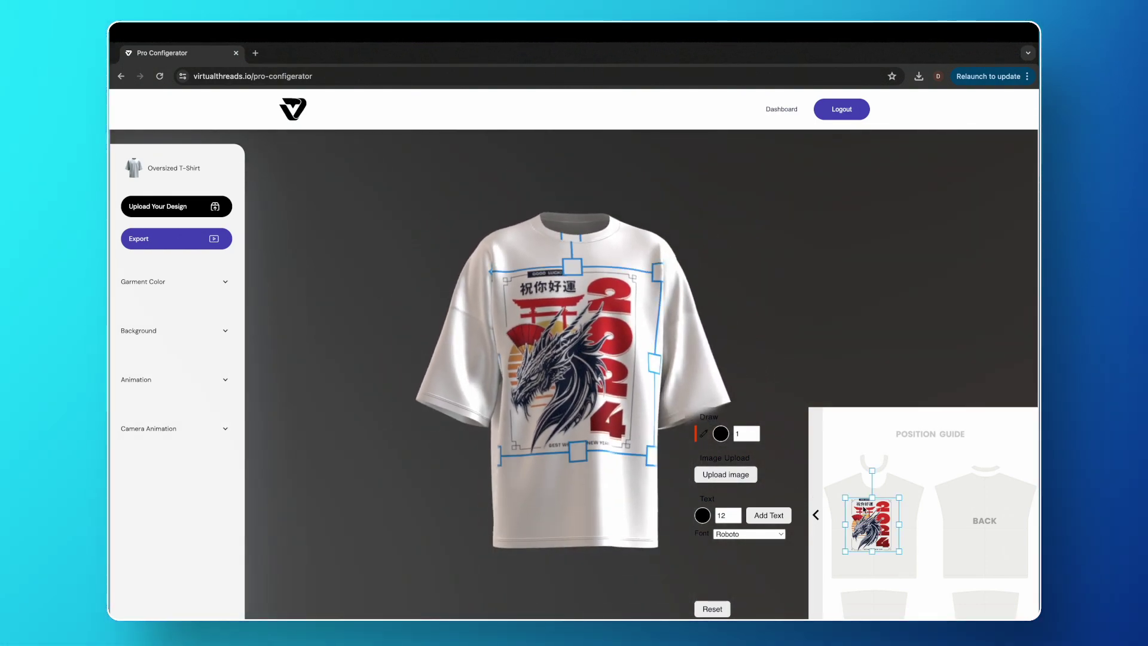
drag(900, 551, 874, 515)
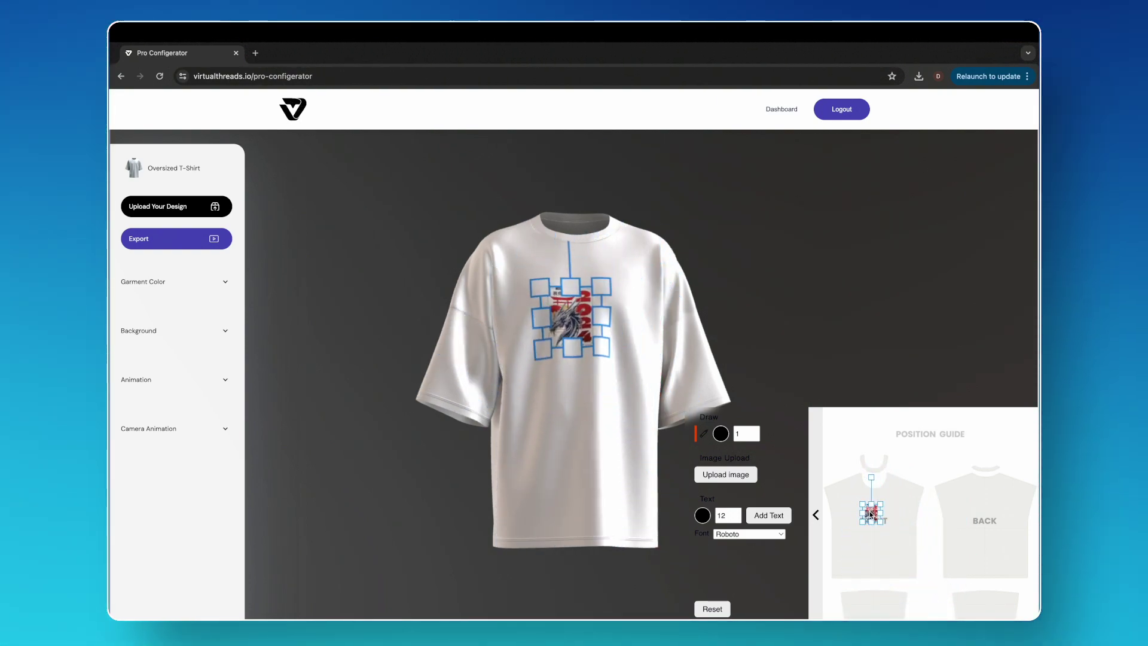
click(915, 522)
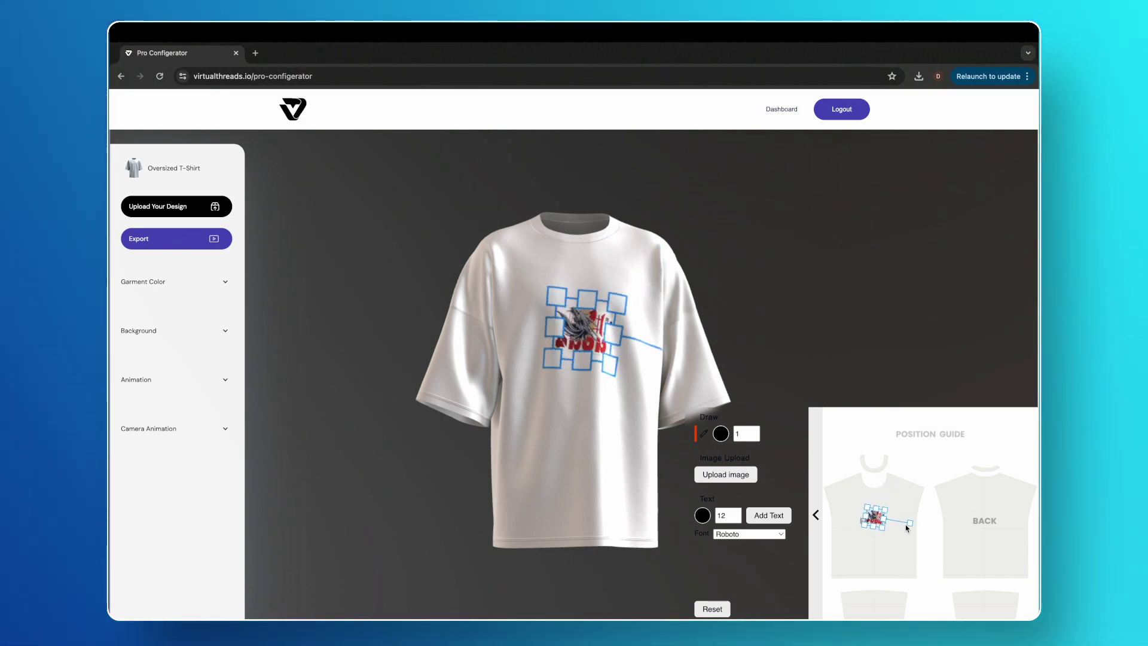
drag(865, 484, 875, 482)
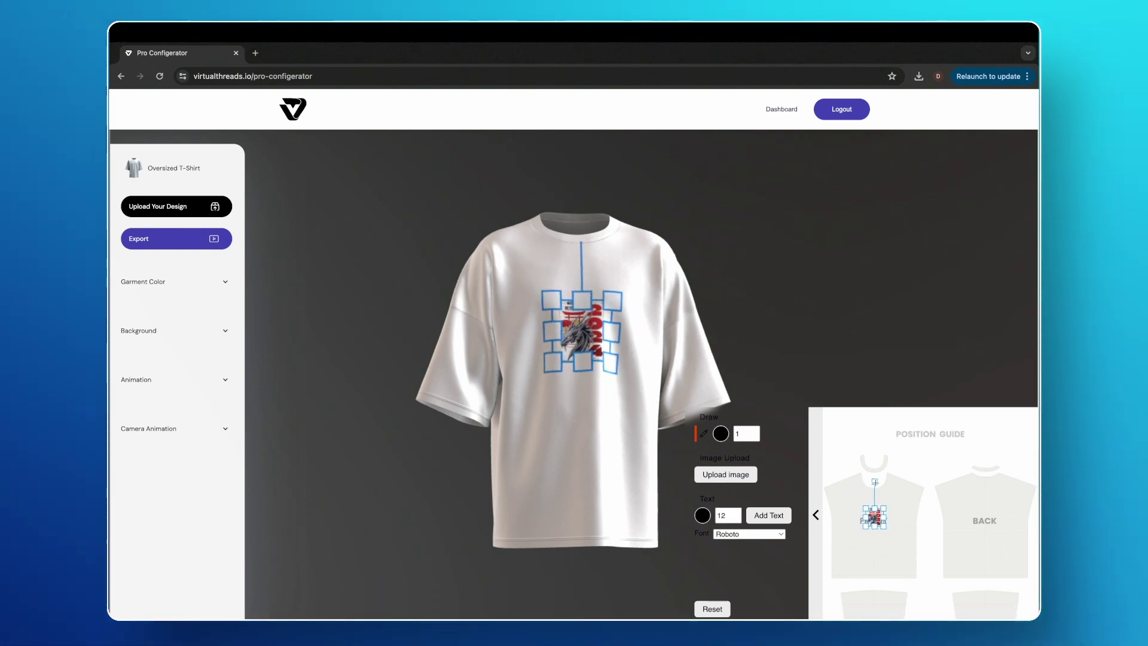
Enlarge the dragon print, trial it on the back and sleeve, then return it to the front
drag(884, 527, 929, 530)
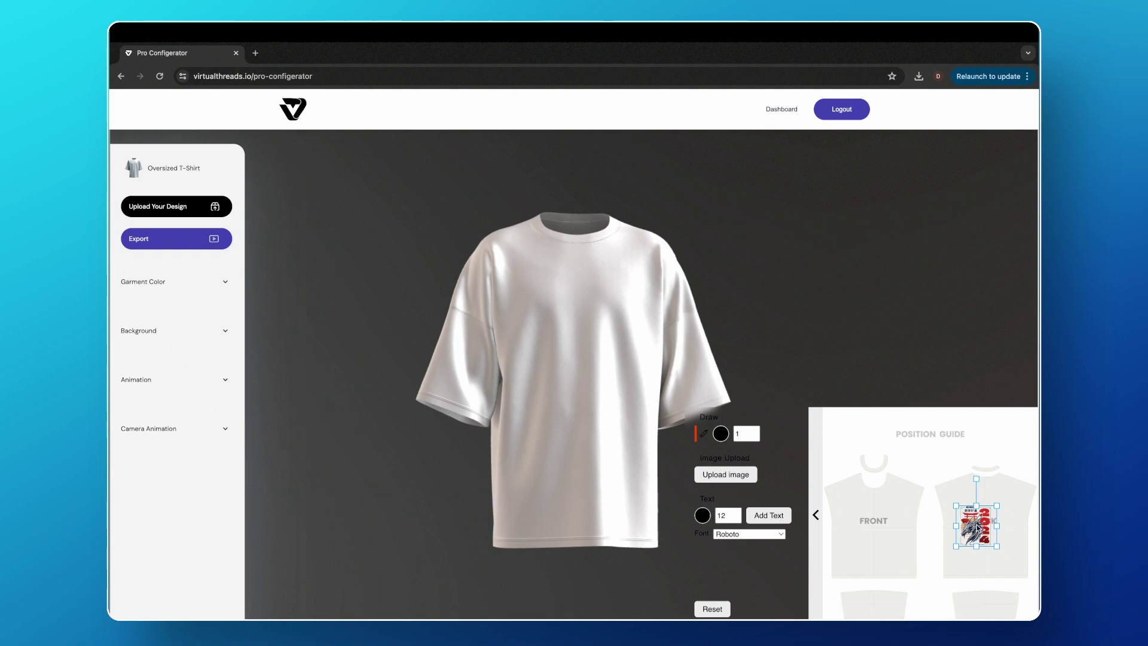
drag(508, 371, 668, 388)
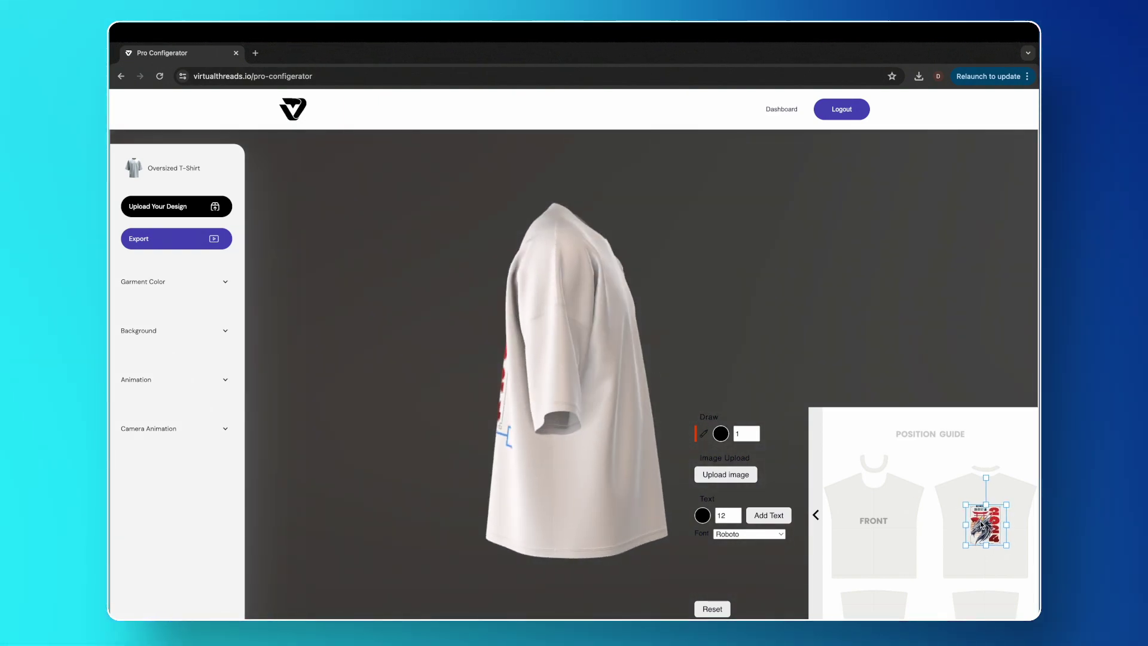
drag(894, 605, 871, 607)
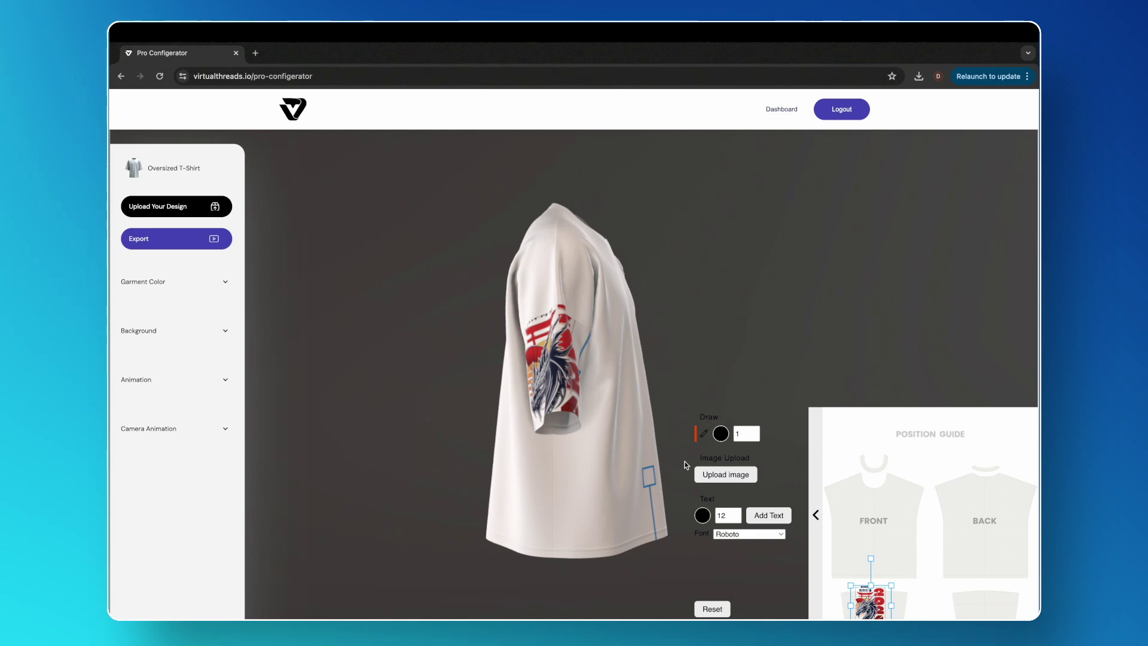
drag(650, 373, 526, 362)
drag(873, 601, 877, 525)
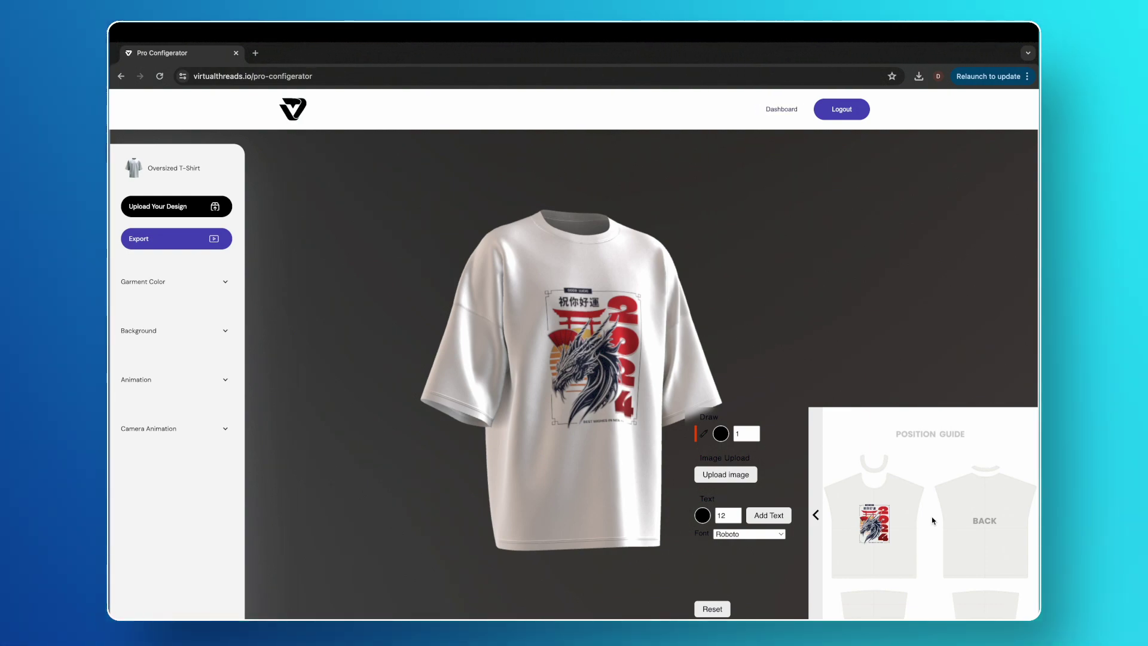
click(742, 434)
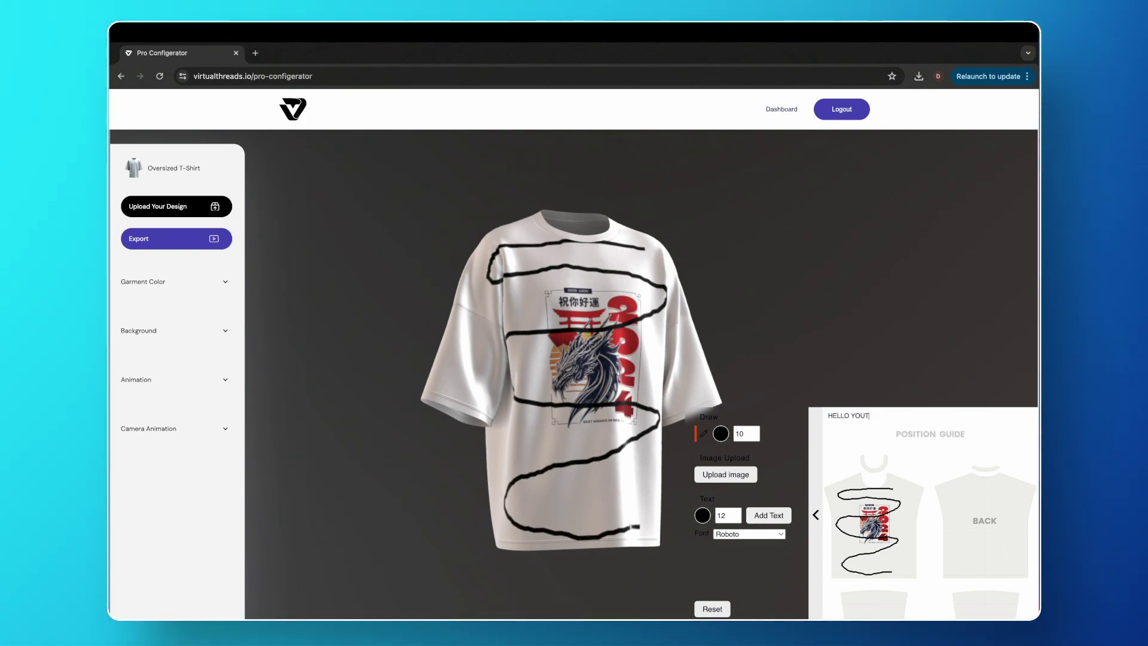
Move the HELLO YOUTUBE text to the hem, then reset to clear the drawing and text
drag(857, 539, 877, 567)
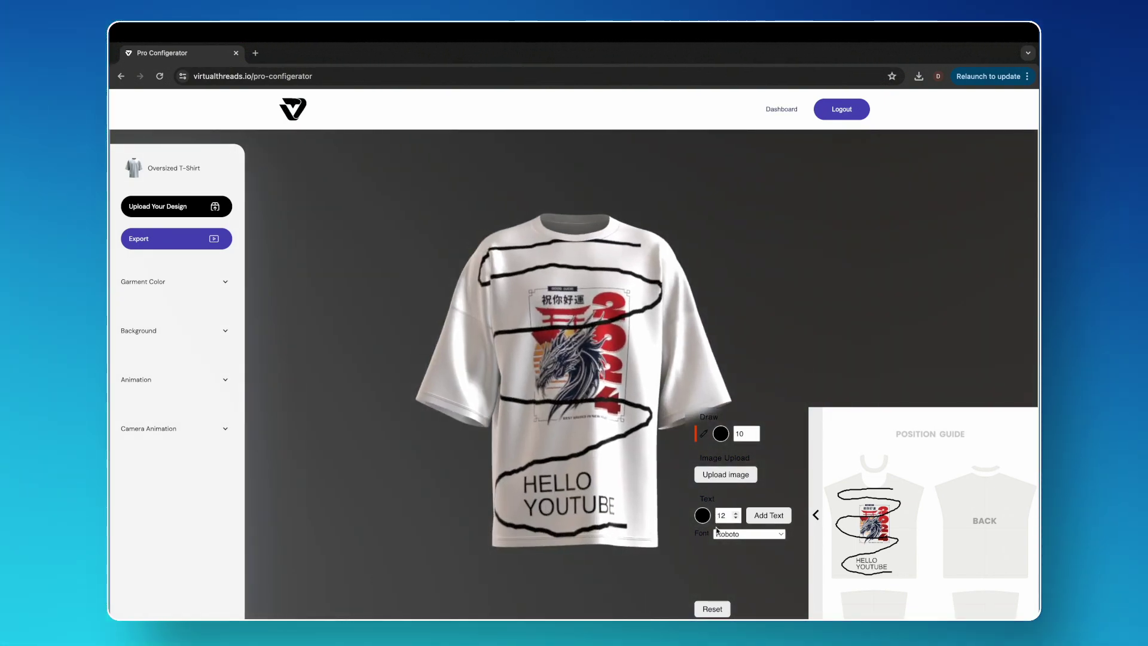
click(712, 609)
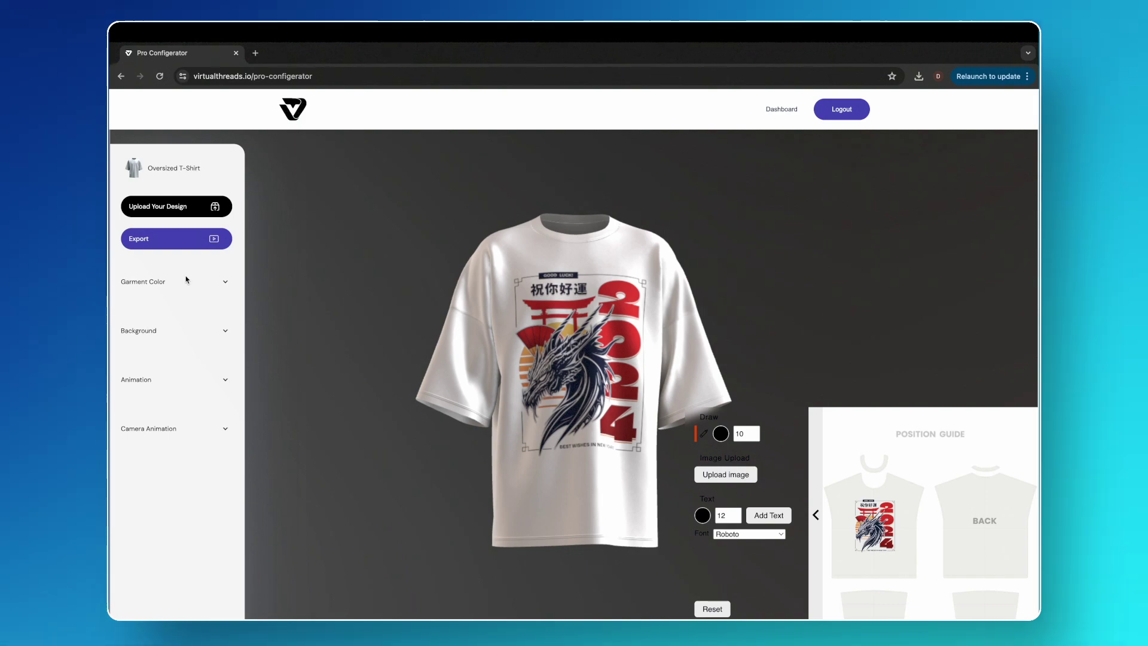
click(173, 283)
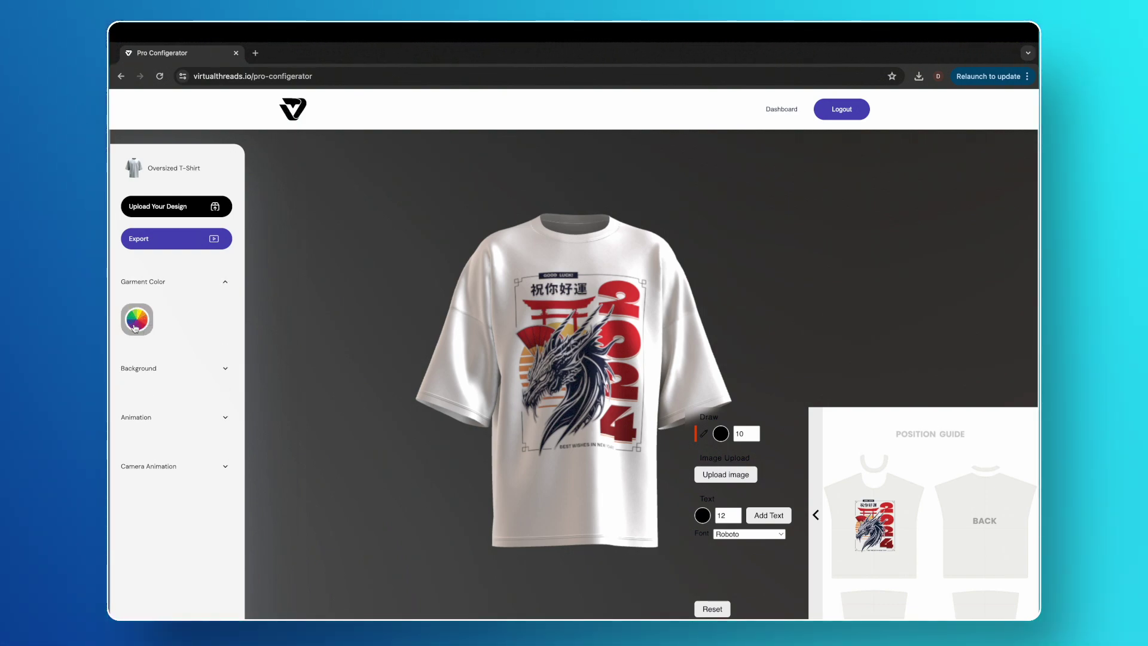
mouse_move(297, 350)
mouse_down()
mouse_move(321, 350)
mouse_move(334, 326)
mouse_move(350, 340)
mouse_move(322, 357)
mouse_move(317, 336)
mouse_move(335, 338)
mouse_move(338, 365)
mouse_move(298, 373)
mouse_move(303, 355)
mouse_move(340, 342)
mouse_move(311, 347)
mouse_up()
mouse_move(342, 400)
mouse_down()
mouse_move(269, 406)
mouse_move(364, 405)
mouse_up()
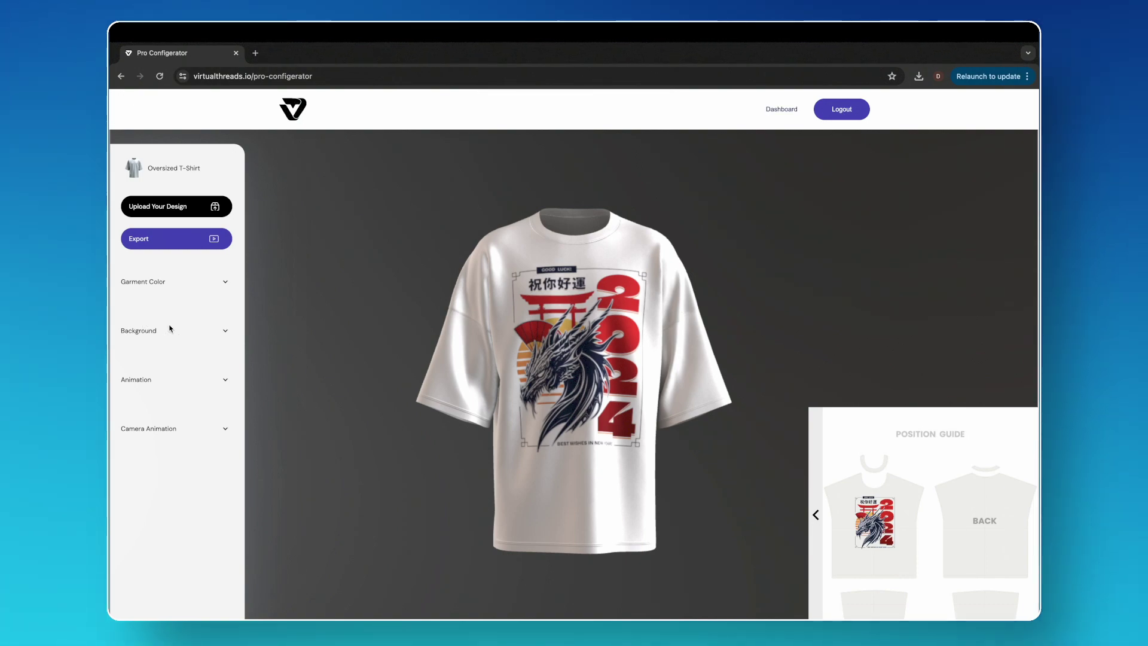
click(149, 330)
click(137, 368)
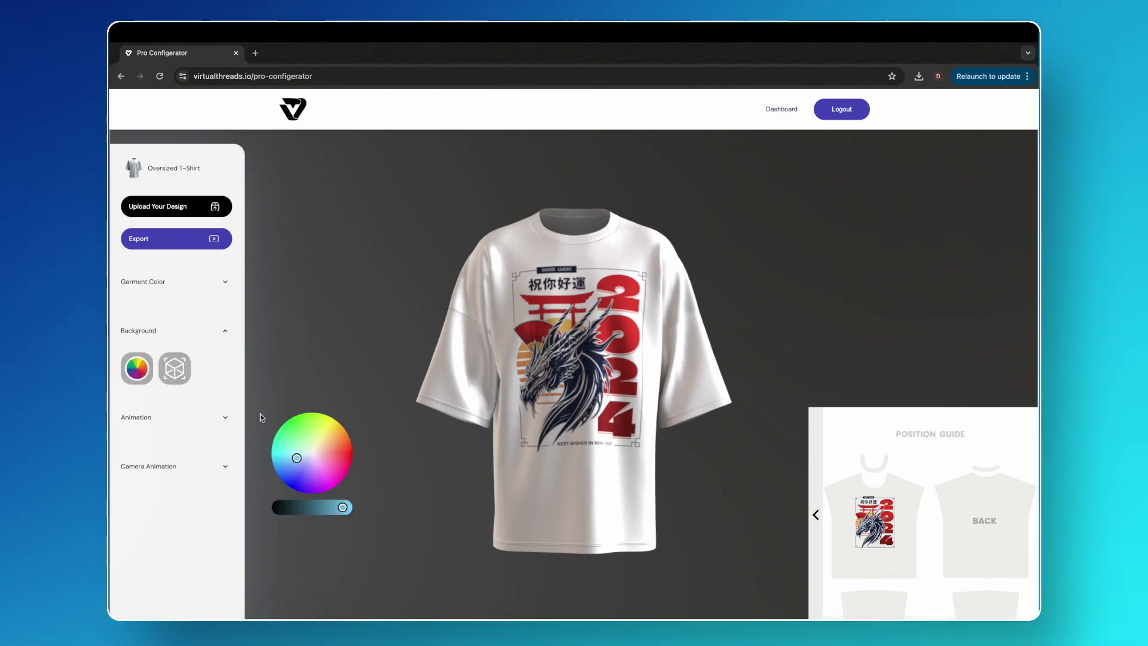
click(305, 449)
mouse_move(312, 442)
mouse_down()
mouse_move(328, 439)
mouse_move(338, 454)
mouse_move(309, 460)
mouse_up()
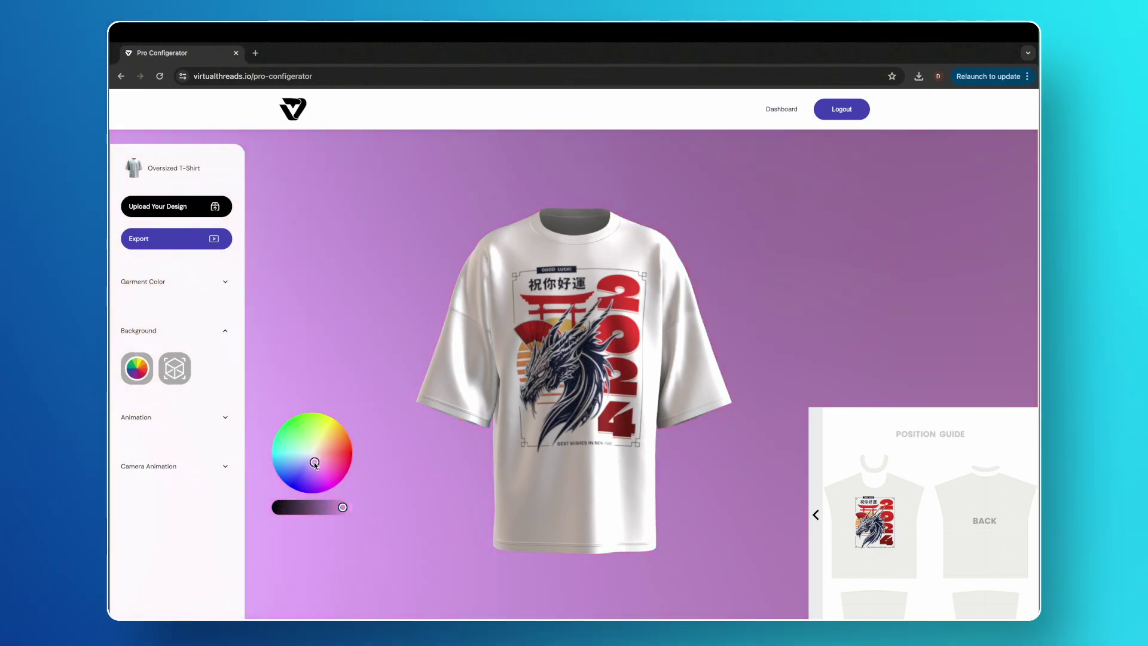
drag(316, 509, 297, 509)
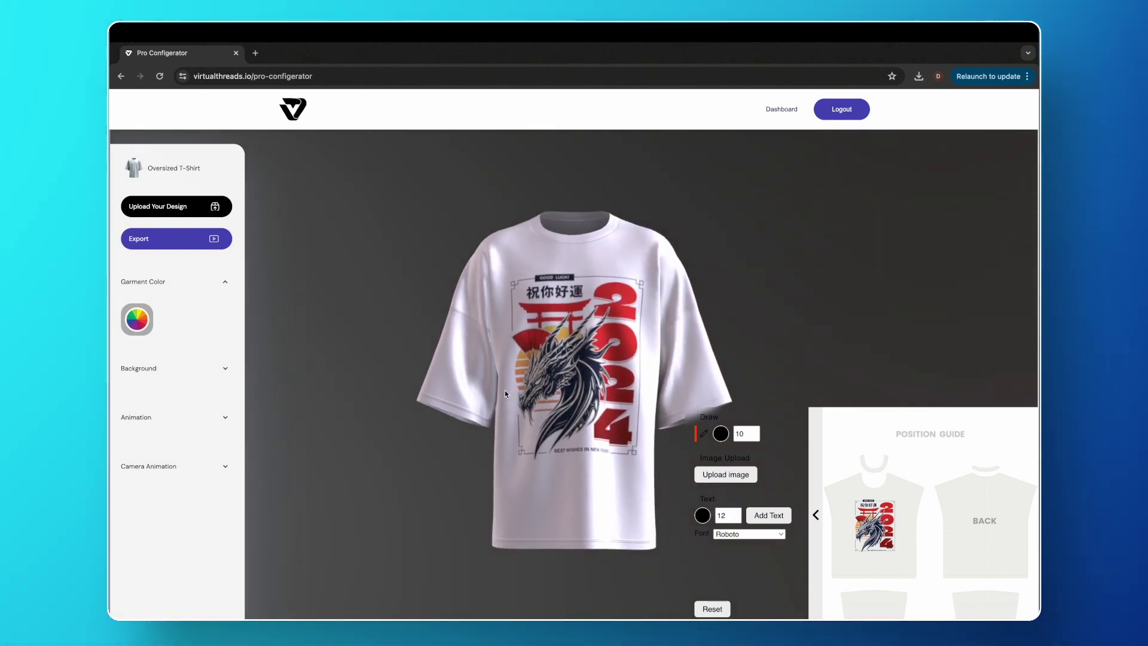
Export the mockup as a 4K image and open the downloaded Virtualthreads (74).png
click(174, 240)
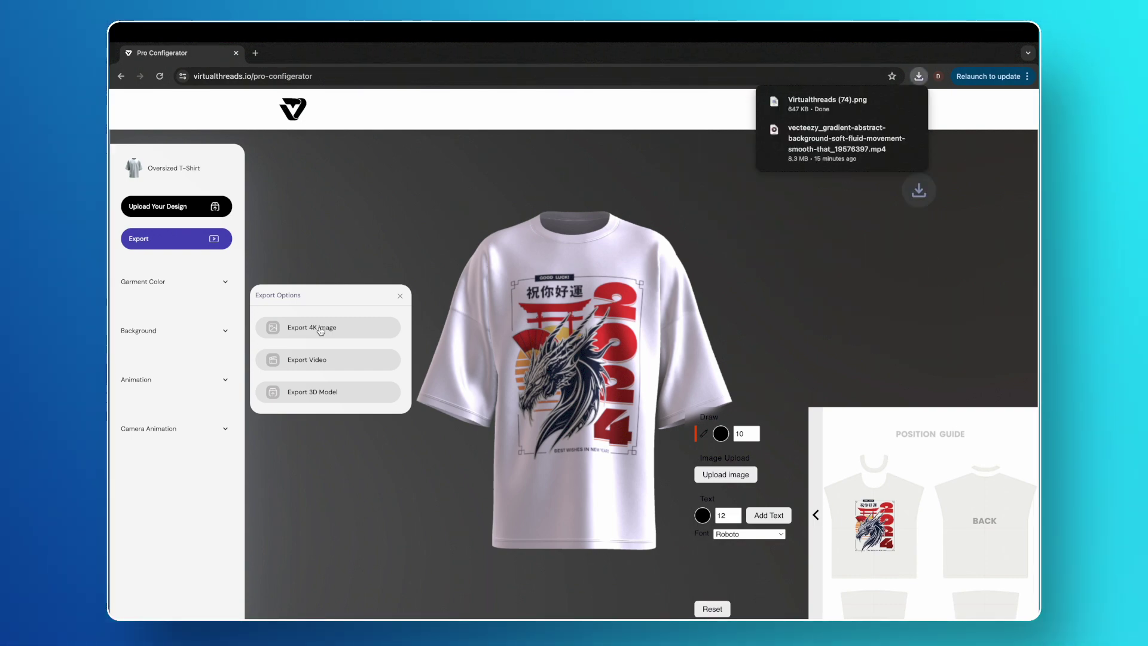
click(817, 103)
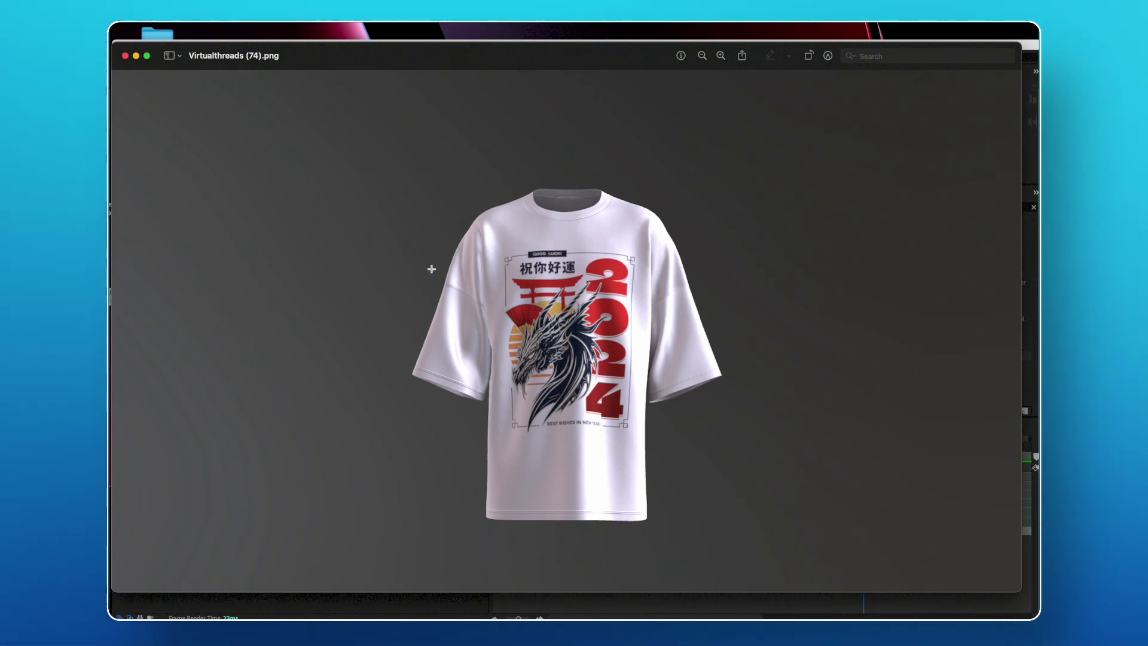
Close the Preview window showing Virtualthreads (74).png
key(super+w)
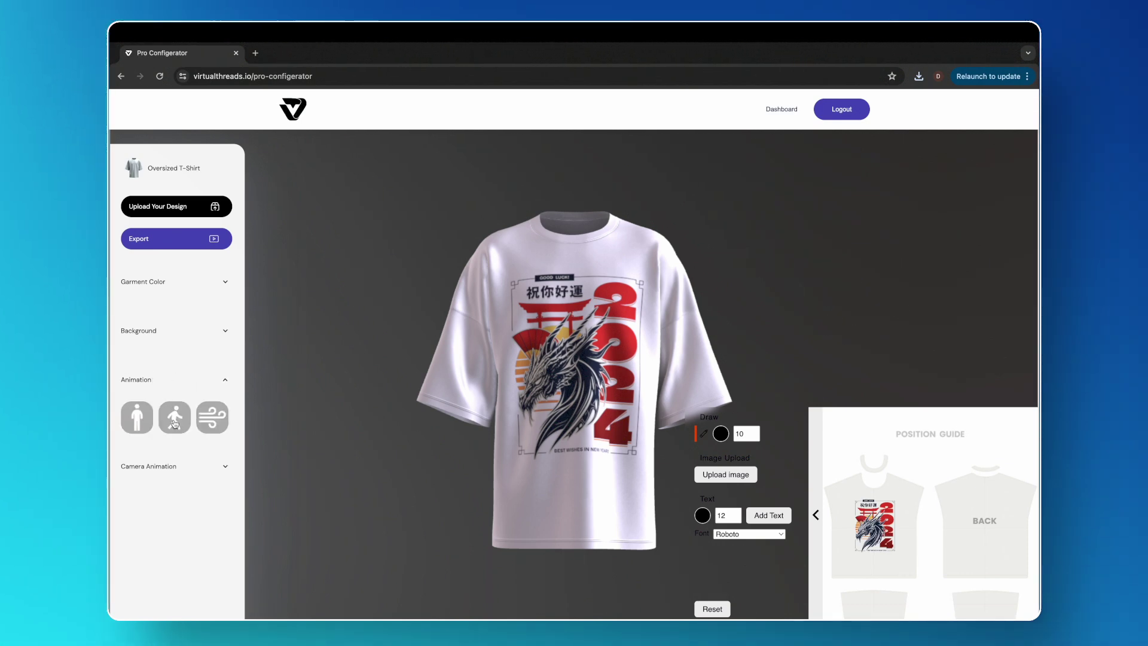
Play the walk and wind animations on the shirt while orbiting to a side view
click(175, 419)
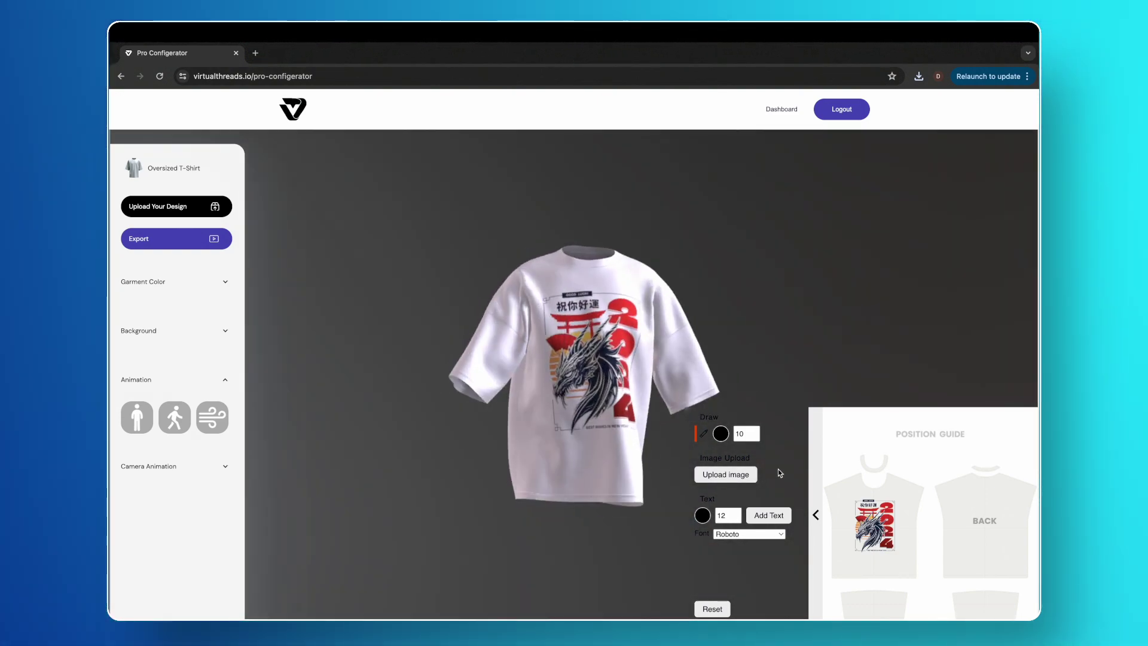
mouse_move(873, 532)
mouse_down()
mouse_move(857, 515)
mouse_move(880, 509)
mouse_move(895, 540)
mouse_move(879, 574)
mouse_move(830, 532)
mouse_move(867, 512)
mouse_move(875, 520)
mouse_up()
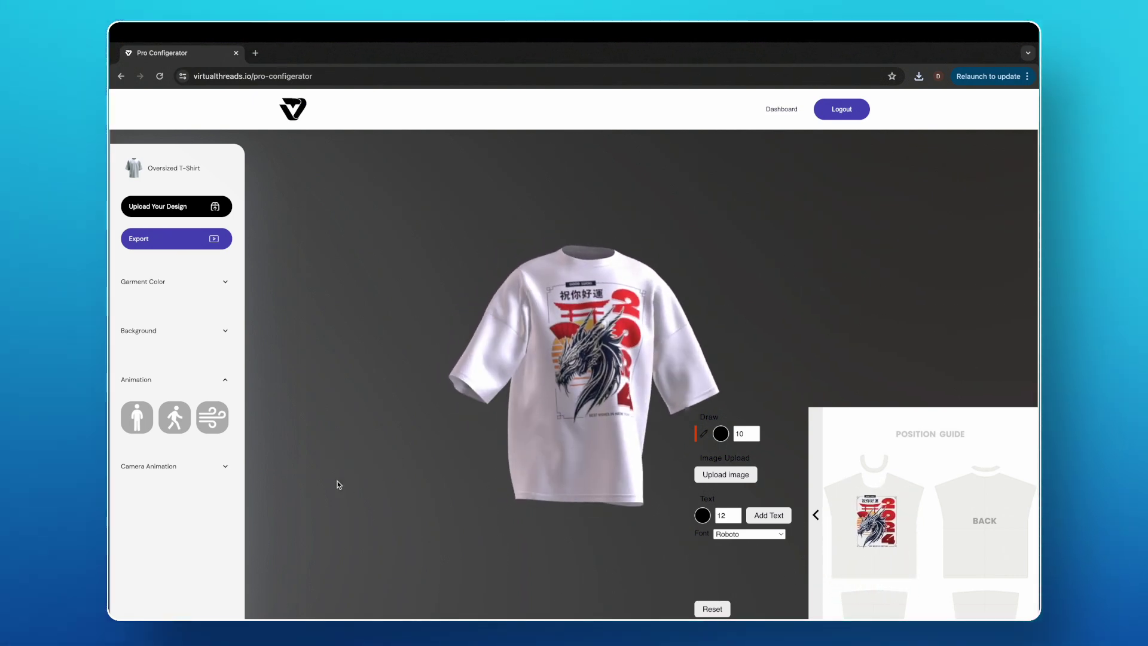
click(212, 424)
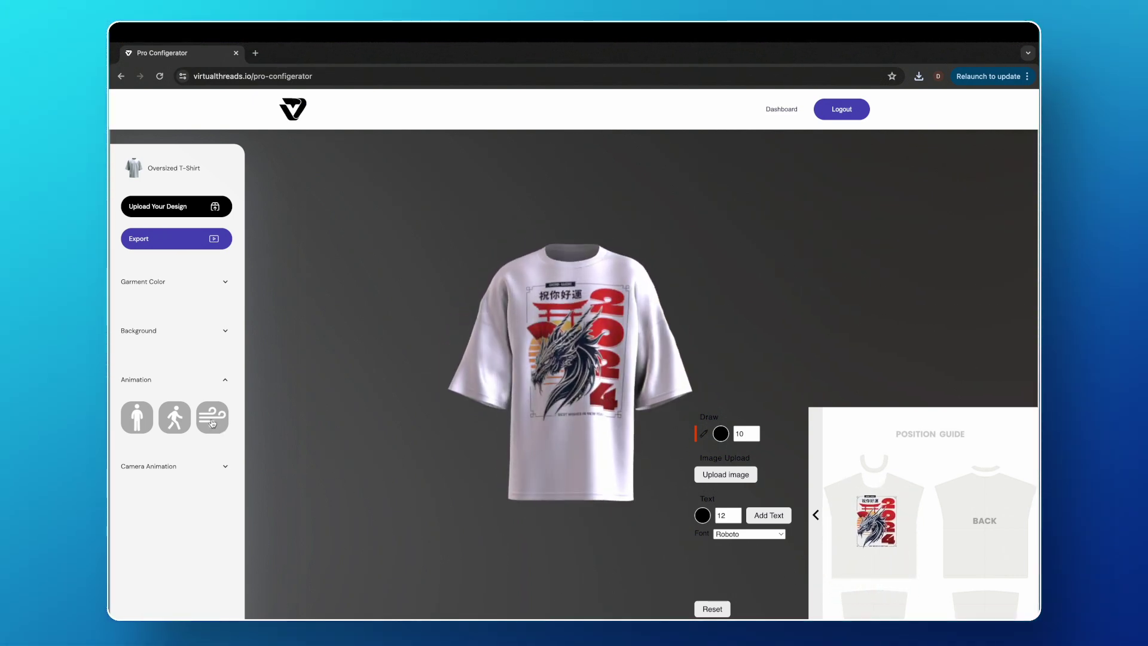
scroll(588, 377, up, 10)
scroll(587, 377, down, 5)
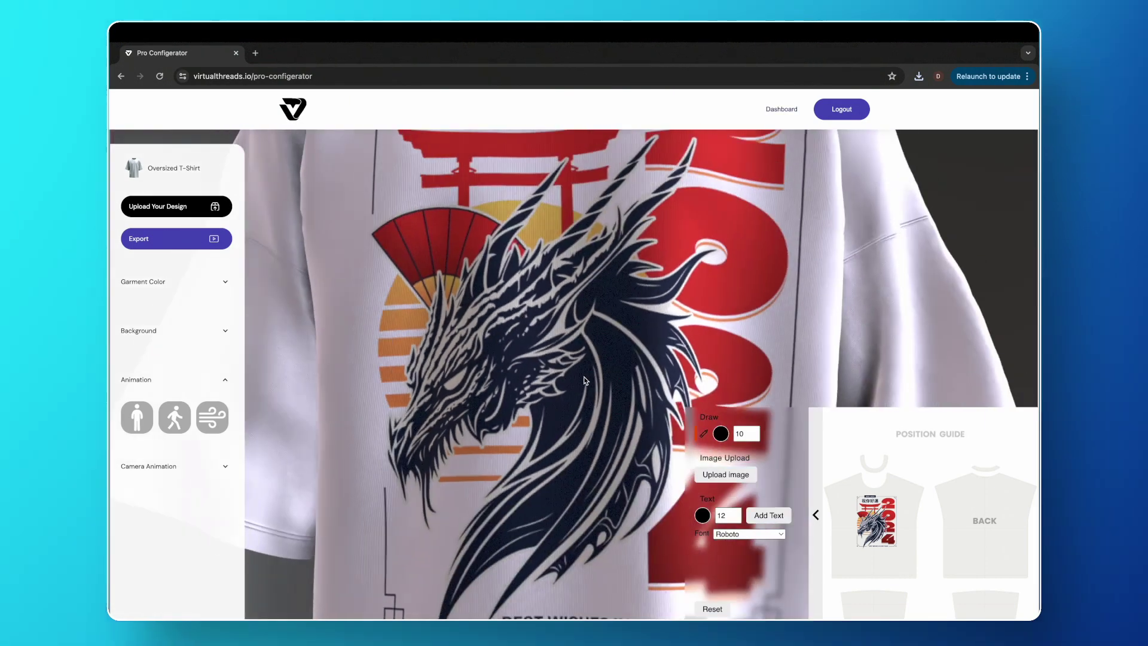
drag(587, 378, 652, 384)
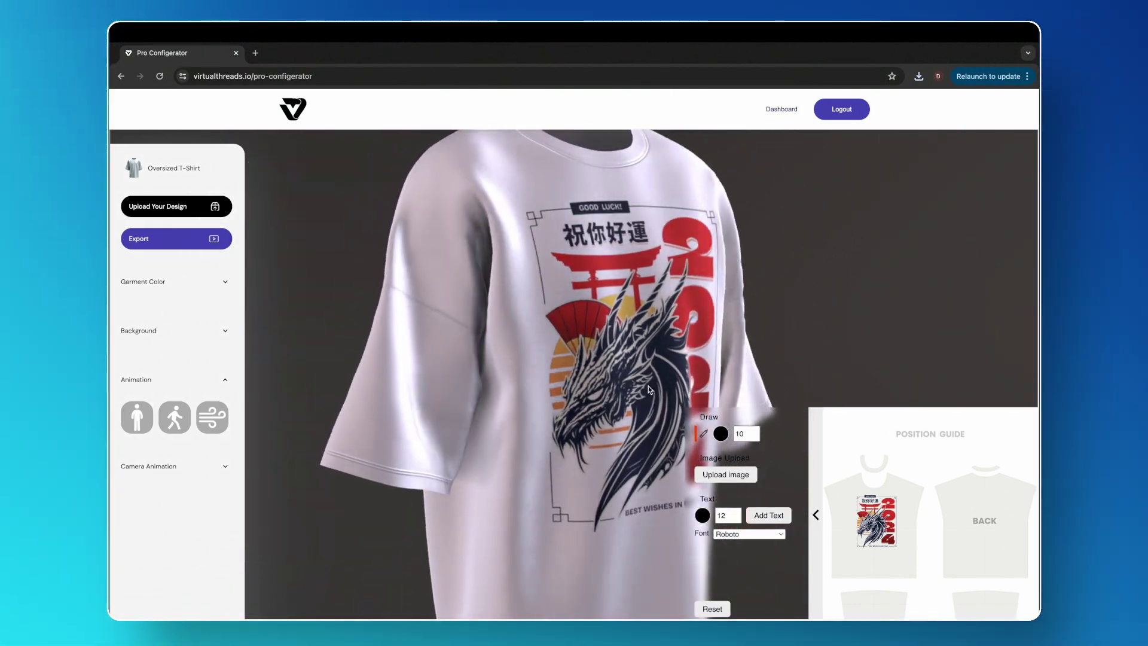
Try the close-up camera animation preset on the dragon print
scroll(623, 383, down, 10)
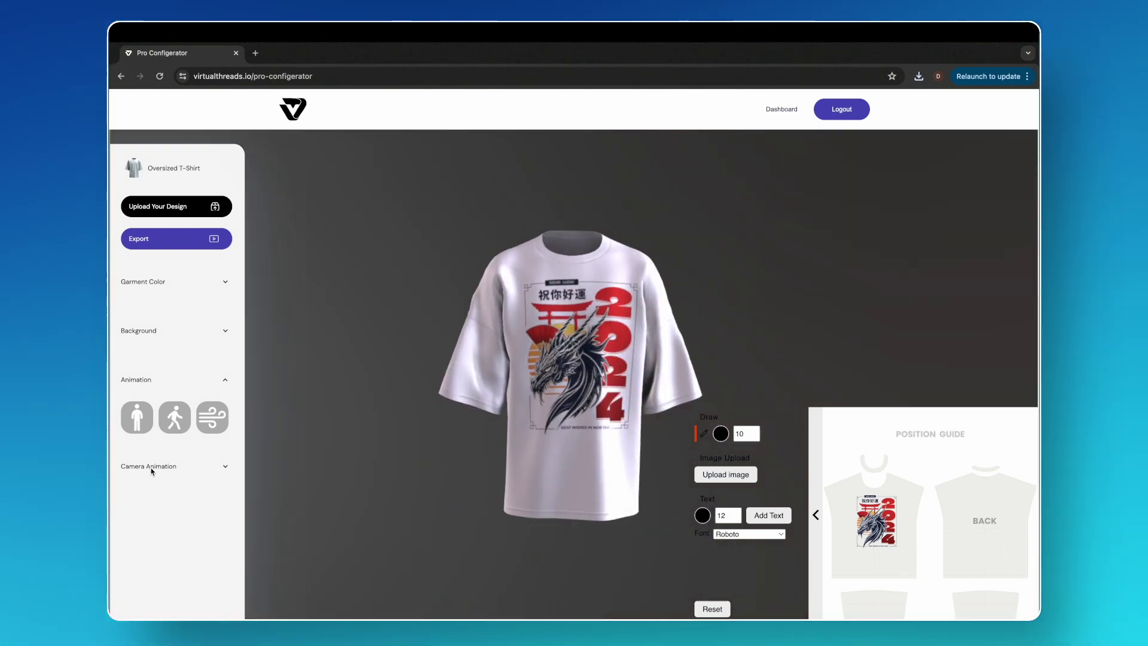
click(193, 471)
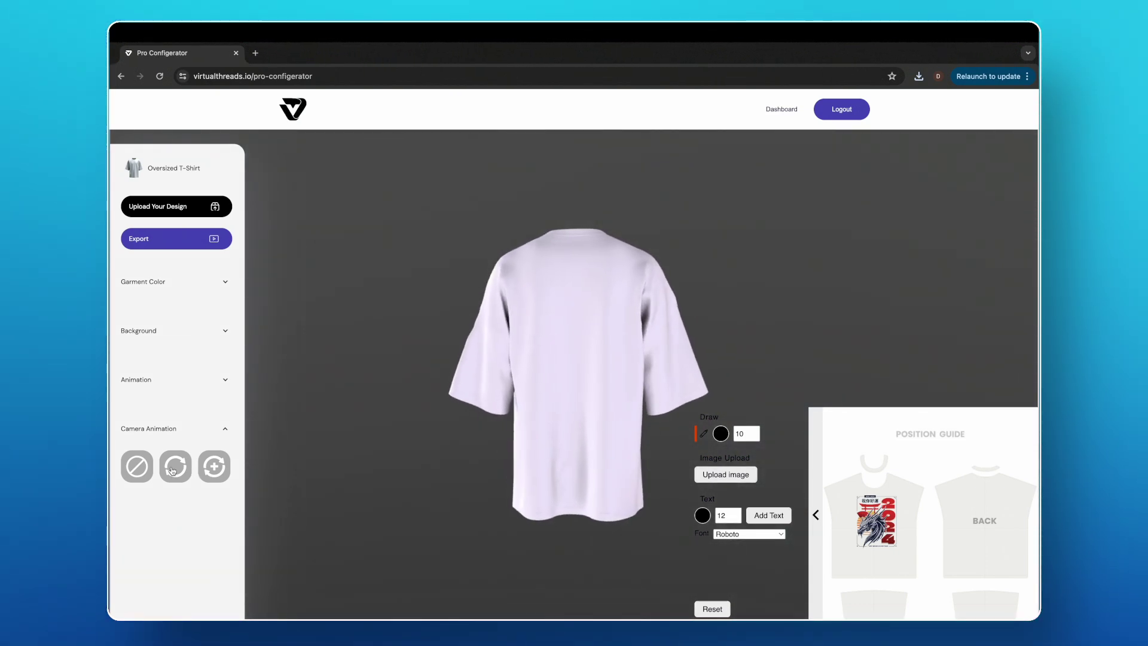
click(217, 472)
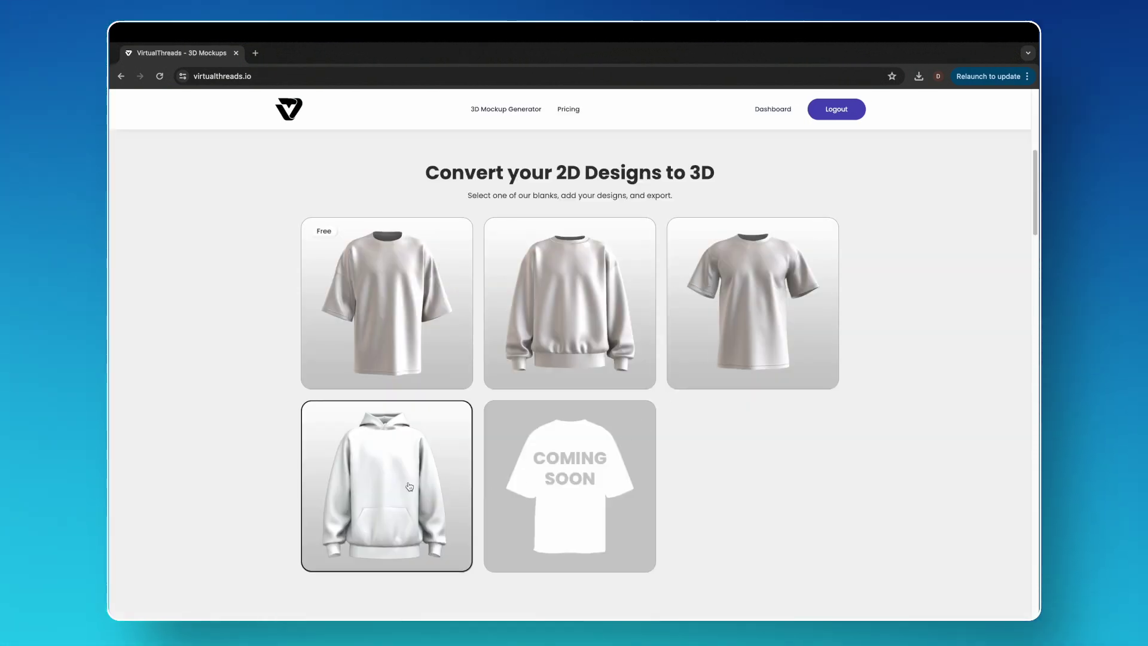
Open the sweatshirt mockup and recolour it lime green from the garment colour wheel
click(387, 485)
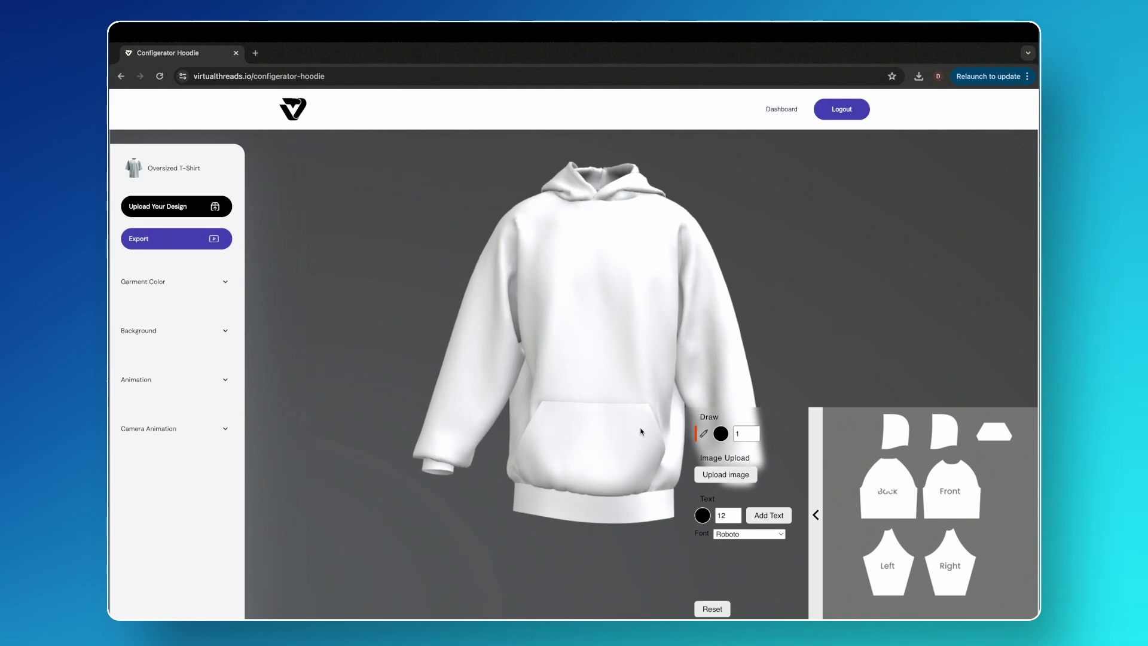
click(201, 285)
click(137, 320)
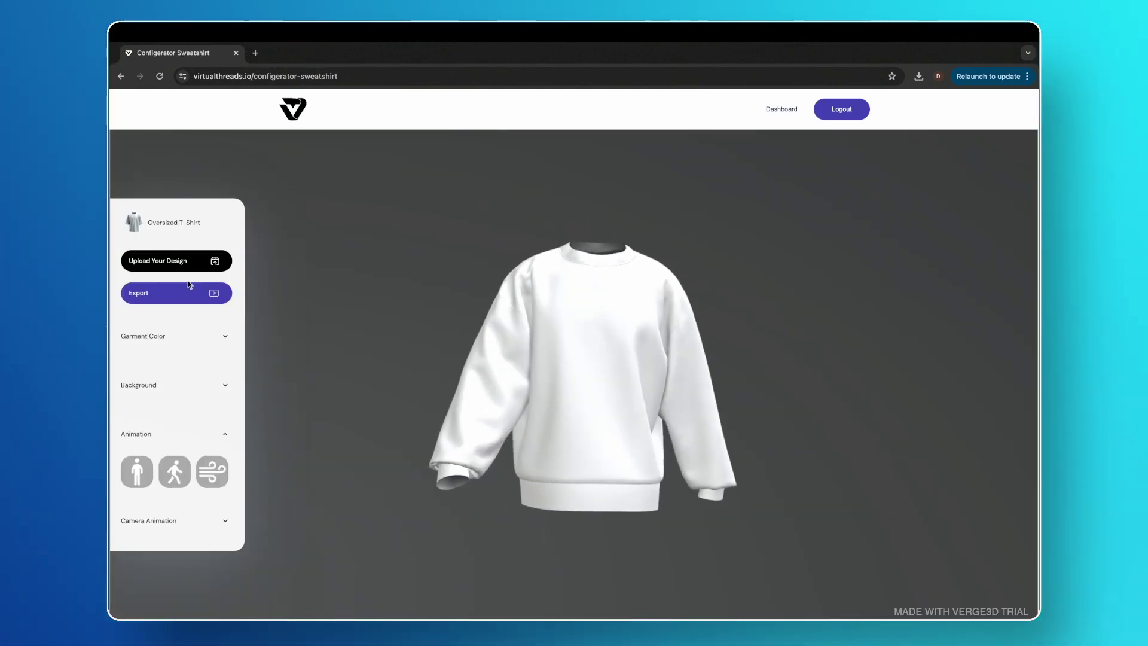
click(135, 371)
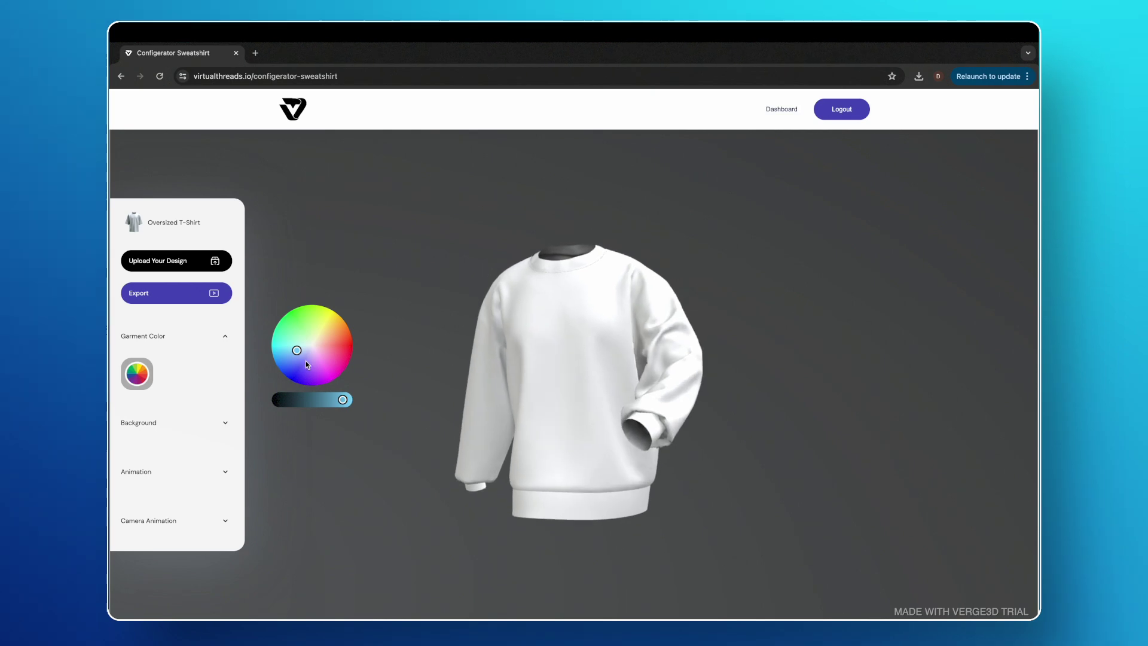
drag(329, 361, 319, 334)
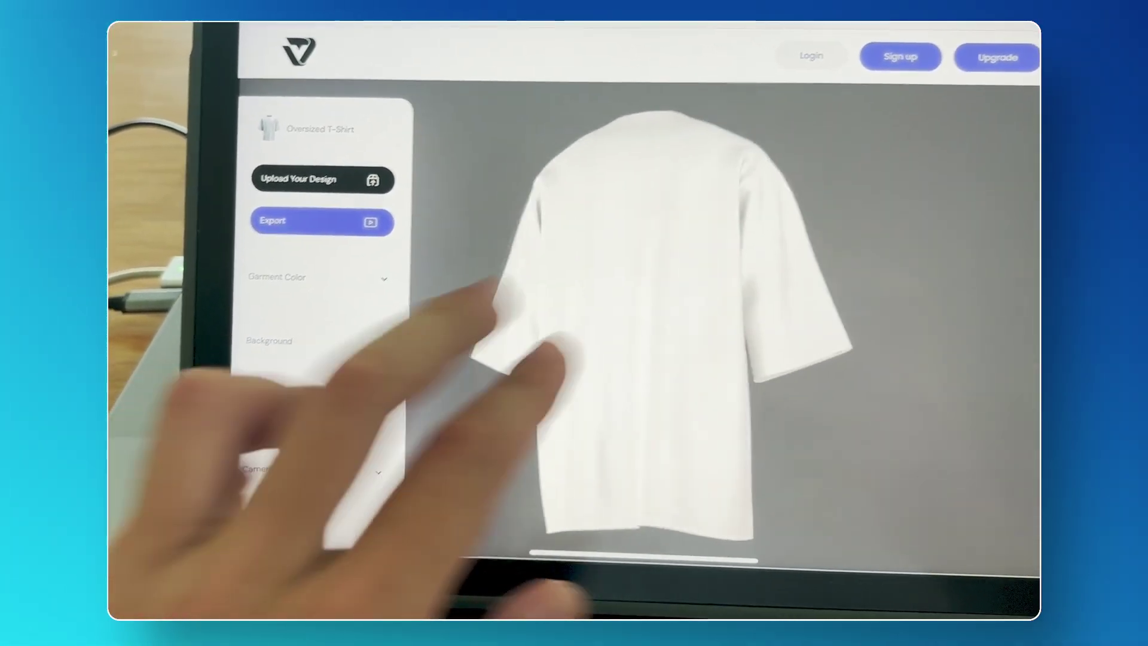
Scroll down the tablet view of the oversized T-shirt
scroll(568, 388, down, 10)
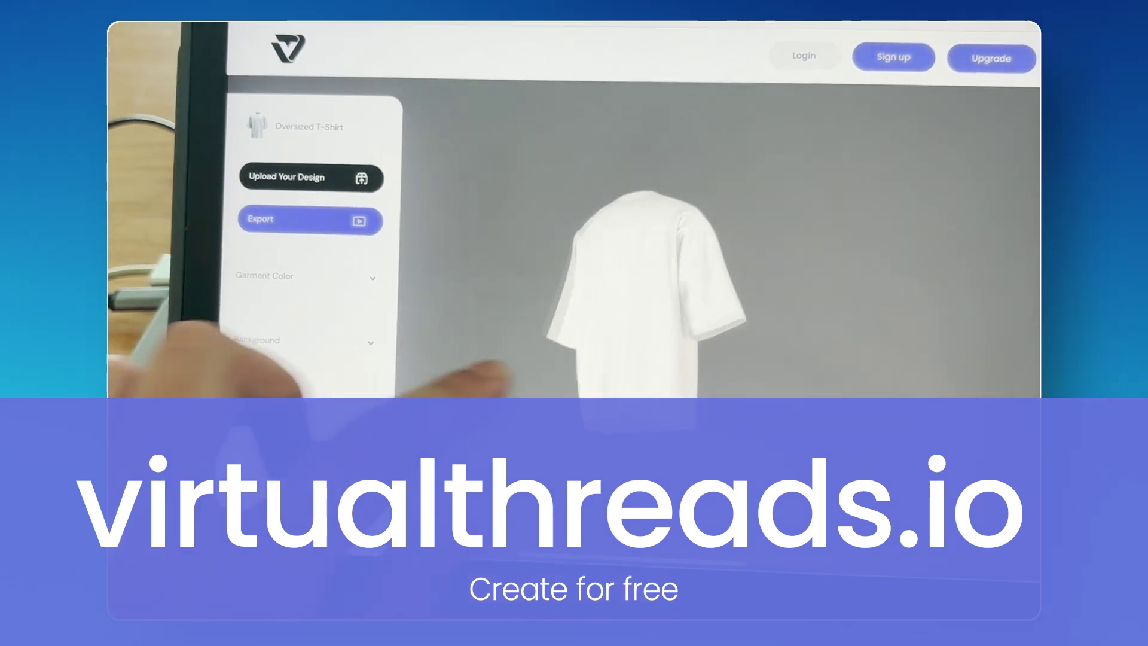